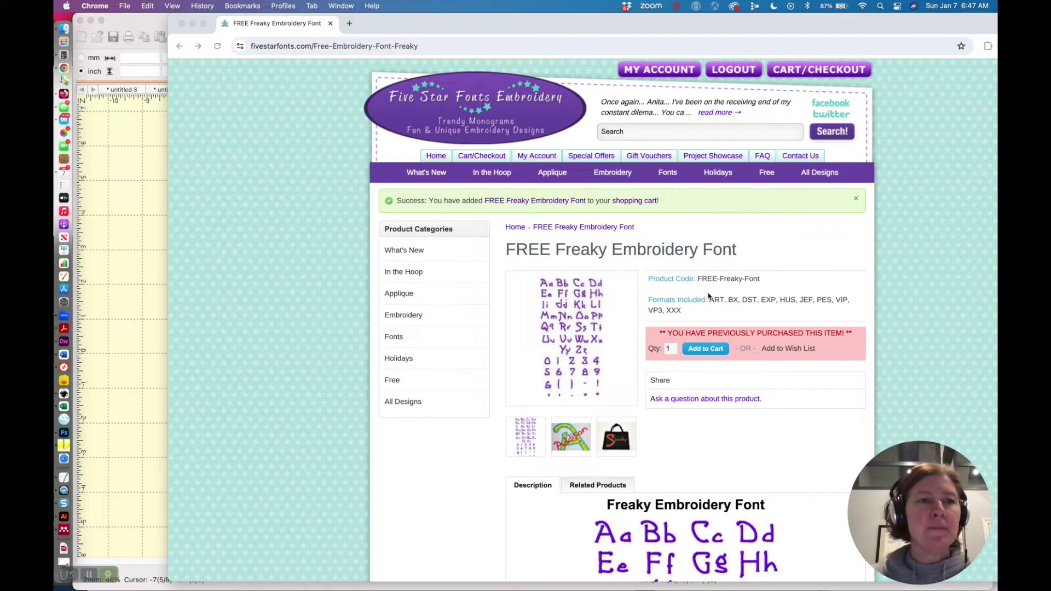
Step: Open the FSF_Freaky_Emb_Font_BX folder from Downloads in Finder
{"action": "left_click", "coordinate": [65, 28]}
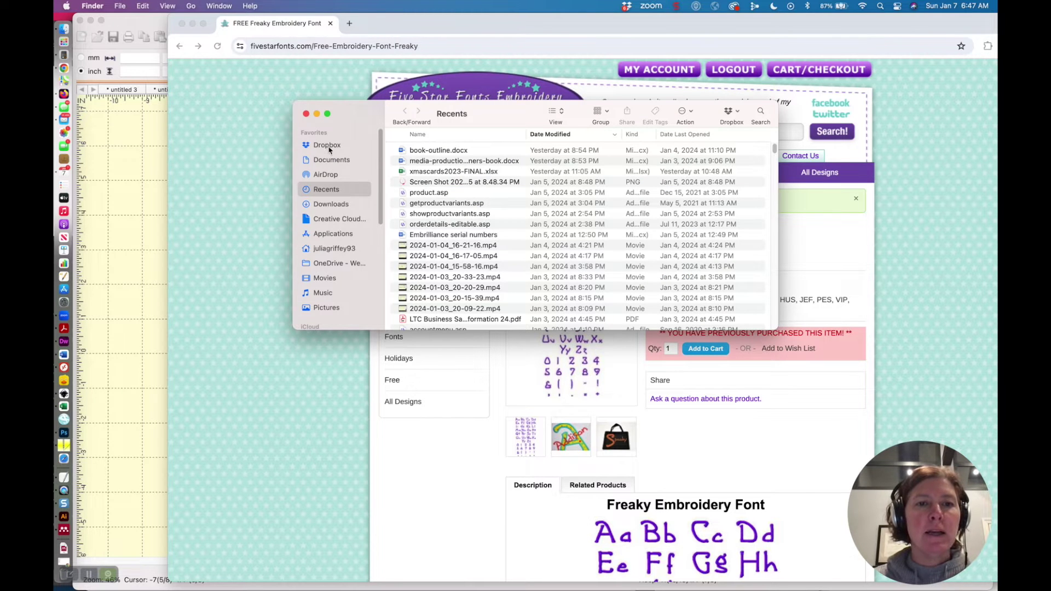
{"action": "left_click", "coordinate": [328, 205]}
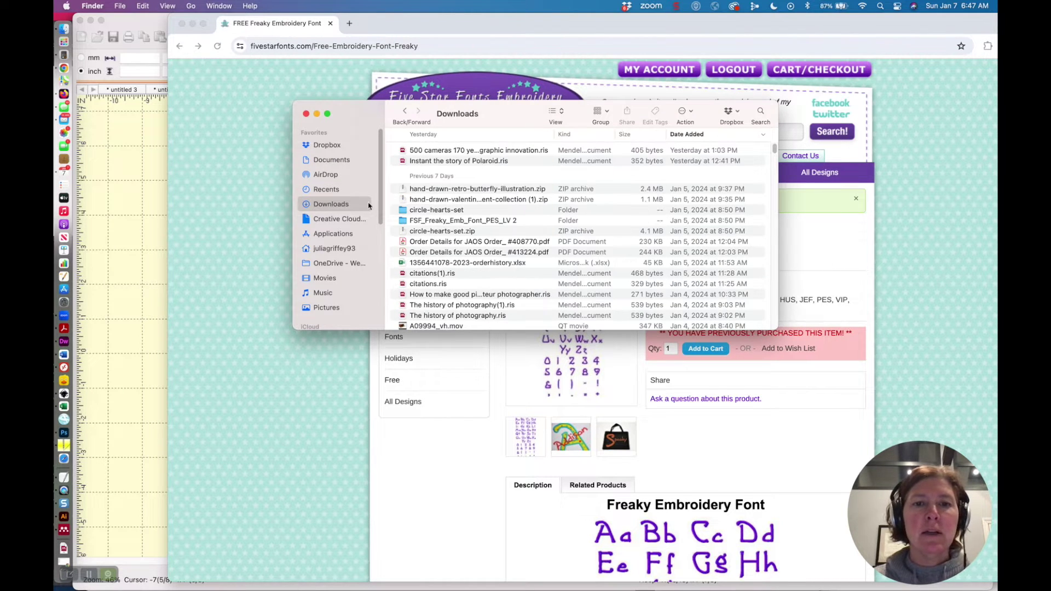
{"action": "scroll", "coordinate": [465, 278], "scroll_direction": "down", "scroll_amount": 3}
{"action": "scroll", "coordinate": [465, 278], "scroll_direction": "down", "scroll_amount": 3}
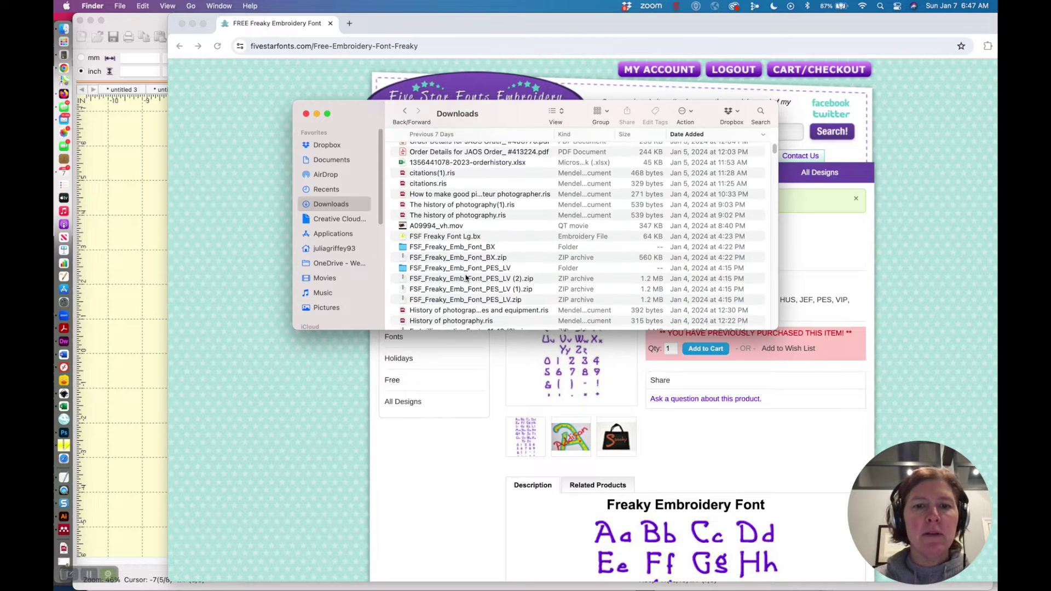
{"action": "scroll", "coordinate": [458, 261], "scroll_direction": "down", "scroll_amount": 1}
{"action": "left_click", "coordinate": [440, 239]}
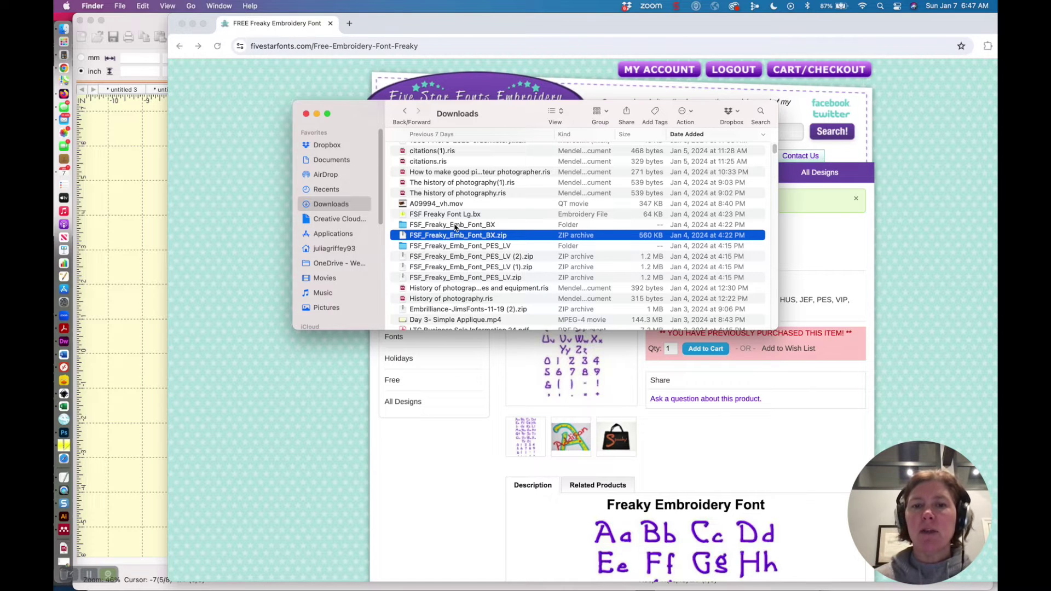
{"action": "double_click", "coordinate": [455, 225]}
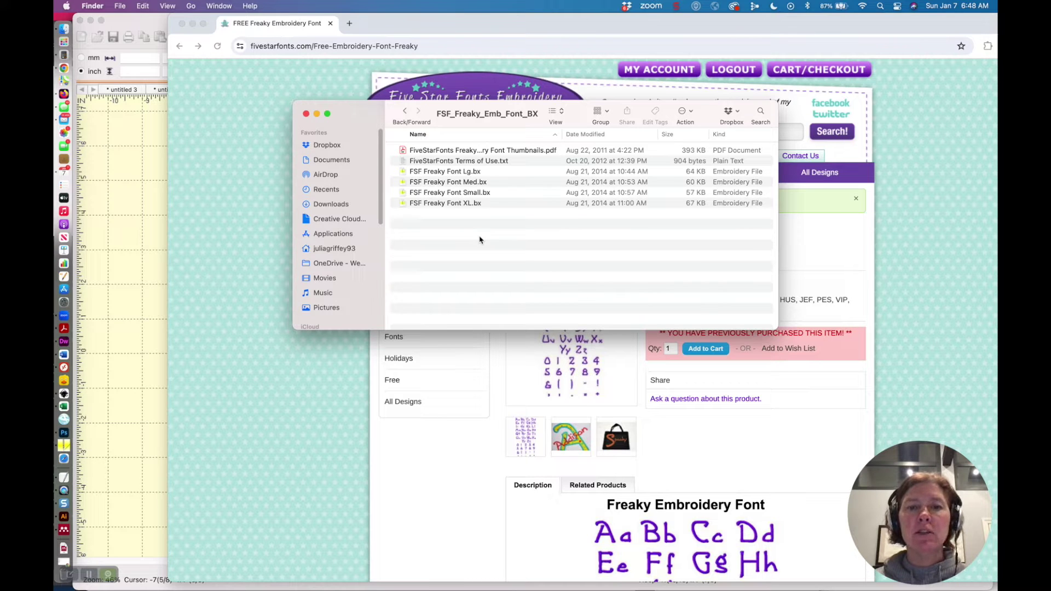
Step: Install the four Freaky Font .bx files (Lg, Med, Small, XL) by dropping them onto Embrilliance
{"action": "left_click_drag", "start_coordinate": [504, 241], "coordinate": [460, 168]}
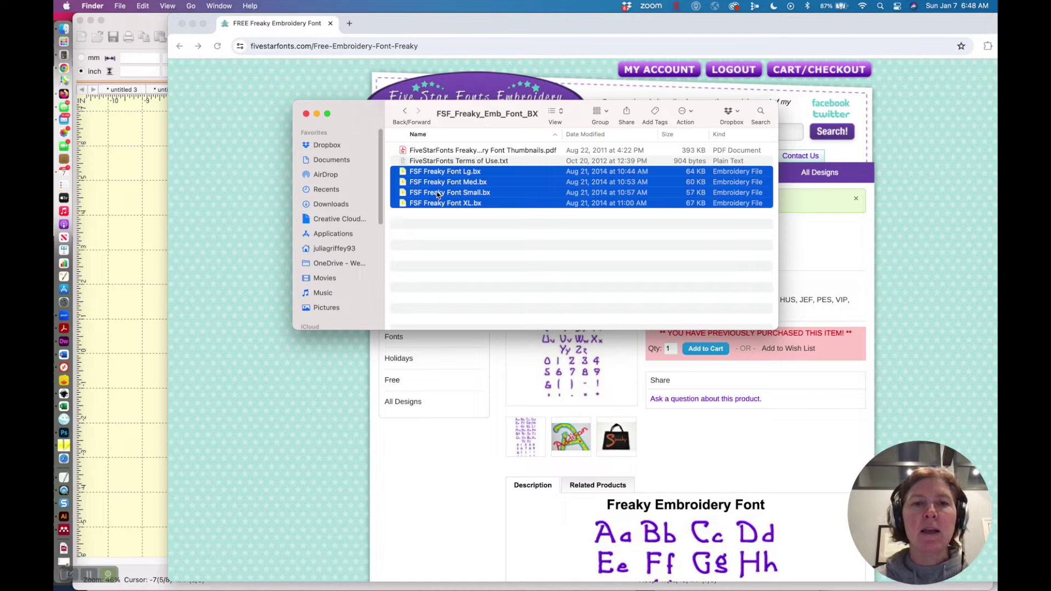
{"action": "left_click_drag", "start_coordinate": [438, 197], "coordinate": [132, 232]}
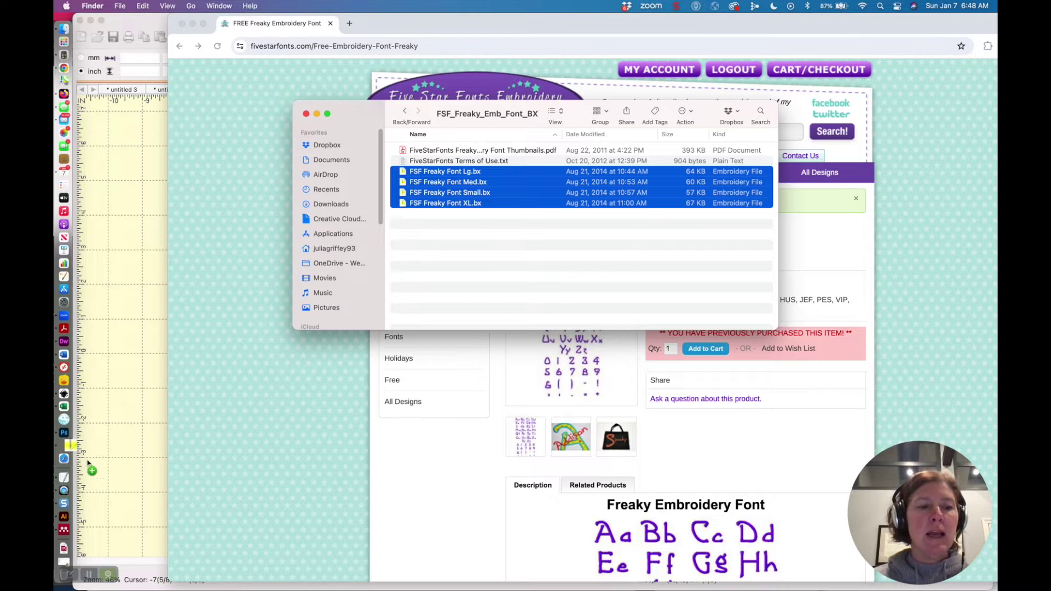
{"action": "left_click_drag", "start_coordinate": [133, 231], "coordinate": [64, 445]}
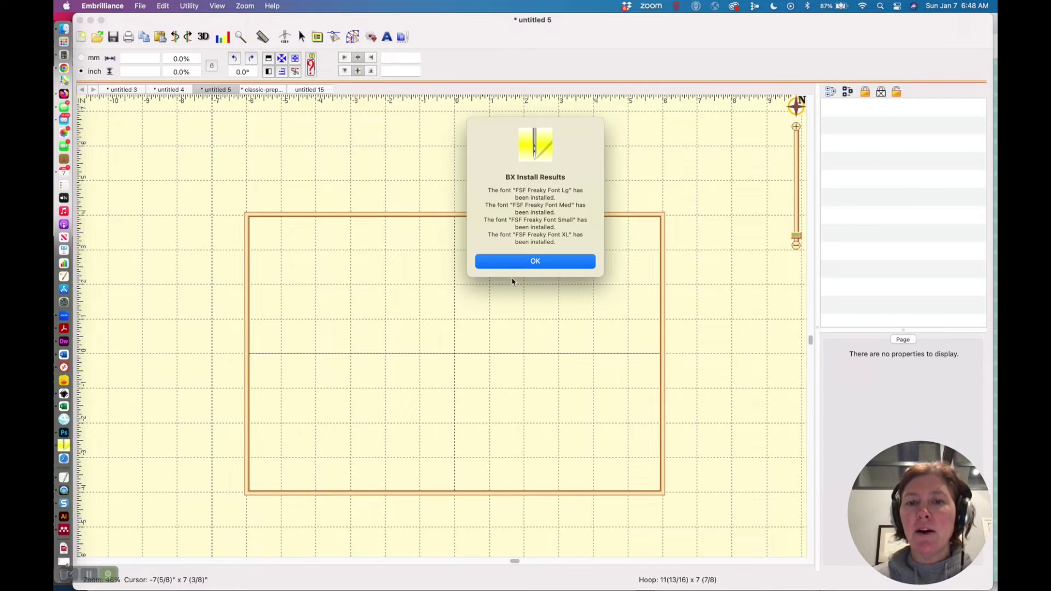
{"action": "left_click", "coordinate": [534, 262]}
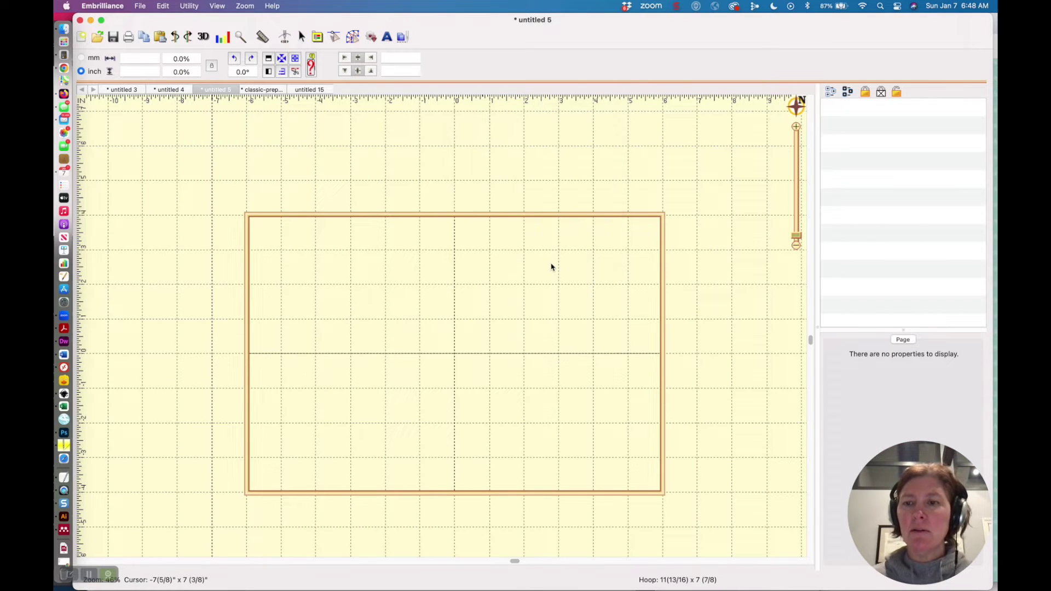
Step: Add the lettering 'julie' in FSF Freaky Font Lg to the hoop
{"action": "left_click", "coordinate": [386, 36]}
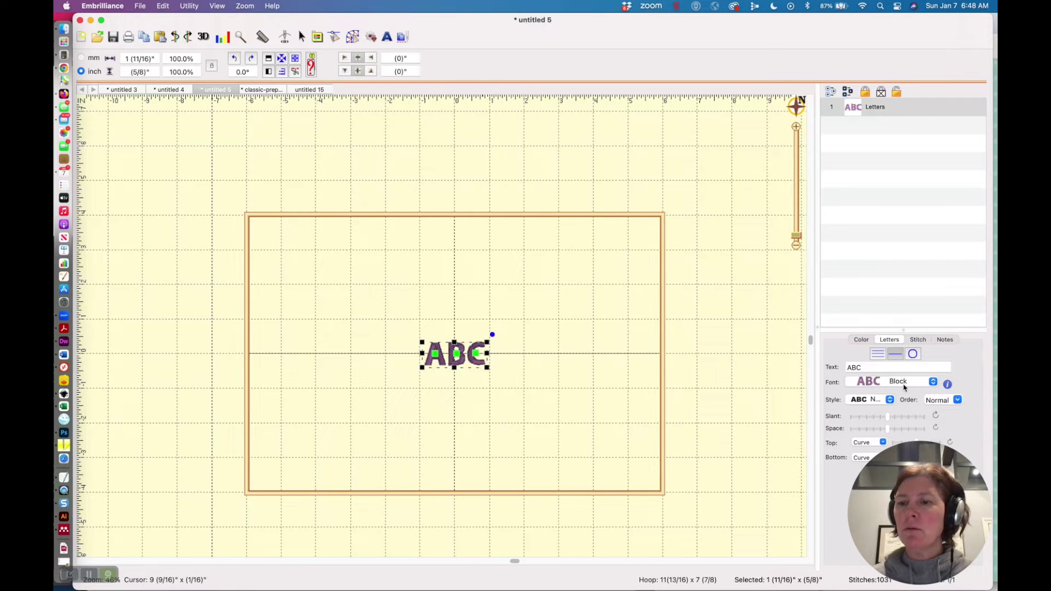
{"action": "left_click", "coordinate": [904, 384]}
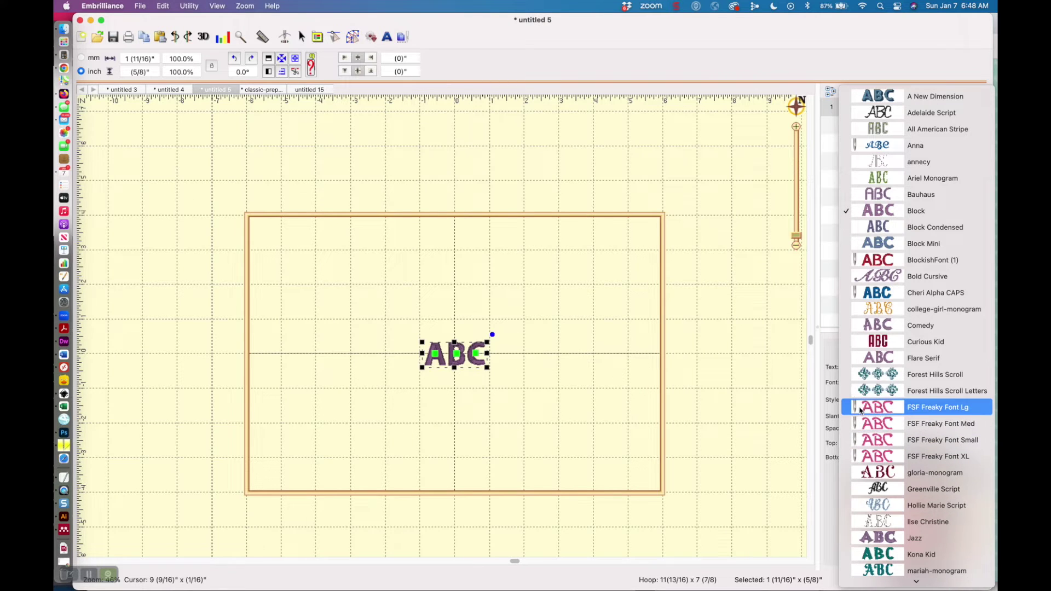
{"action": "left_click", "coordinate": [860, 409]}
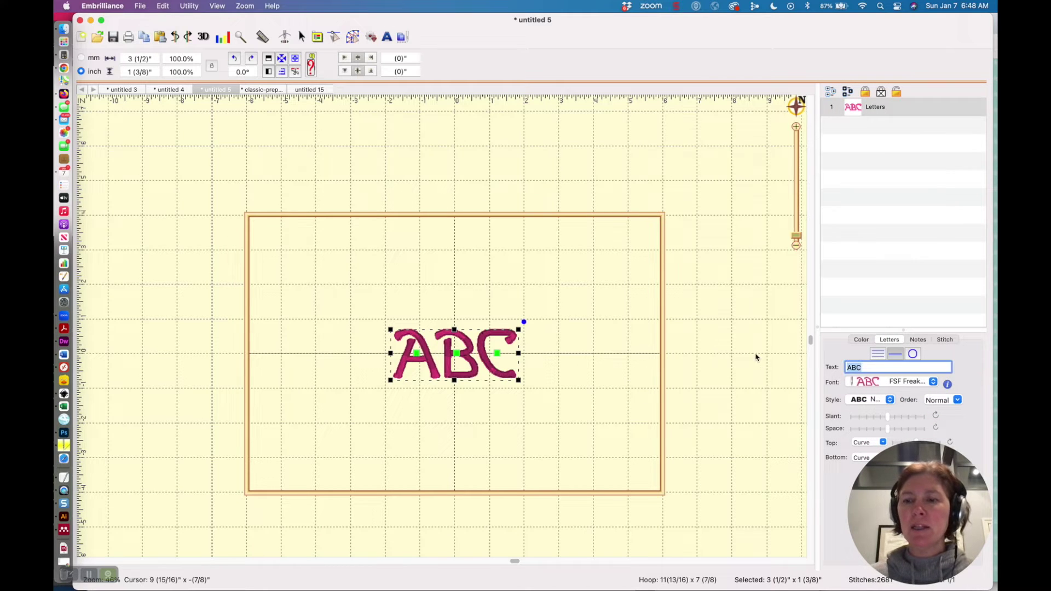
{"action": "type", "text": "julie"}
{"action": "key", "text": "Return"}
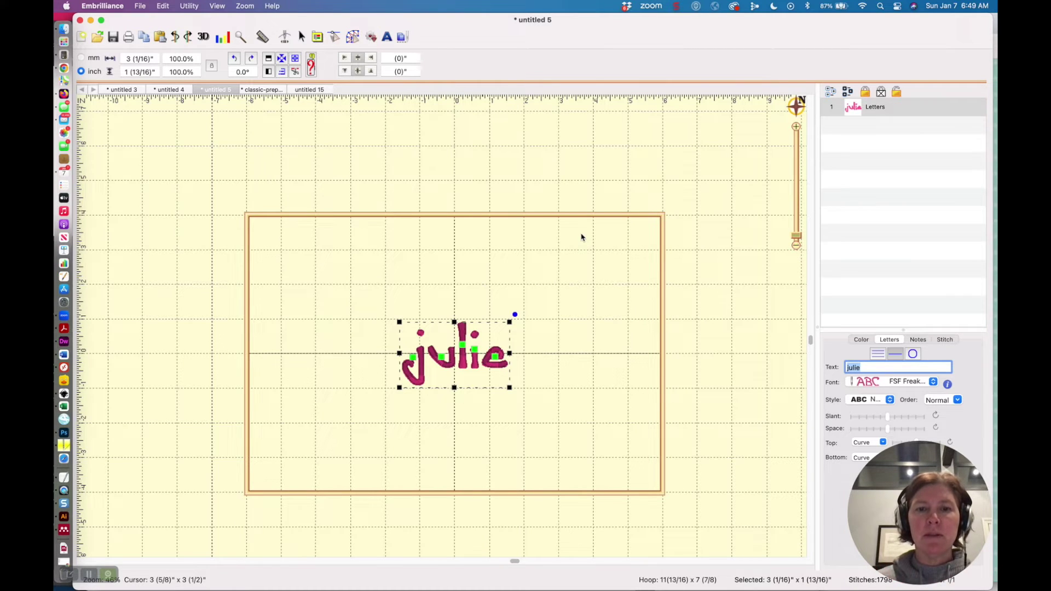
Step: Quit Embrilliance without saving the monogram, untitled and daisy designs
{"action": "left_click", "coordinate": [106, 8]}
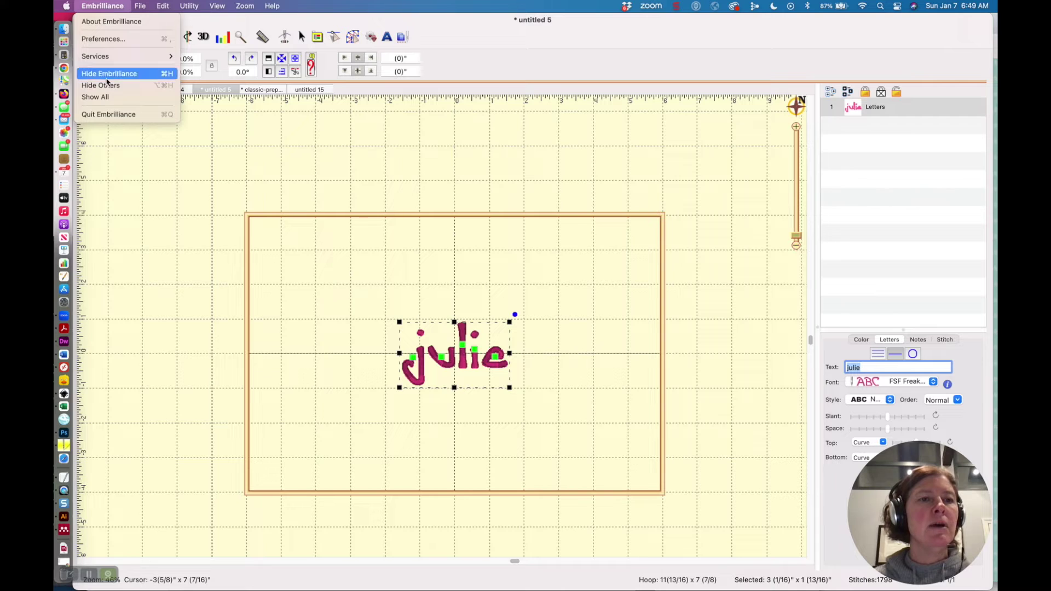
{"action": "left_click", "coordinate": [109, 114]}
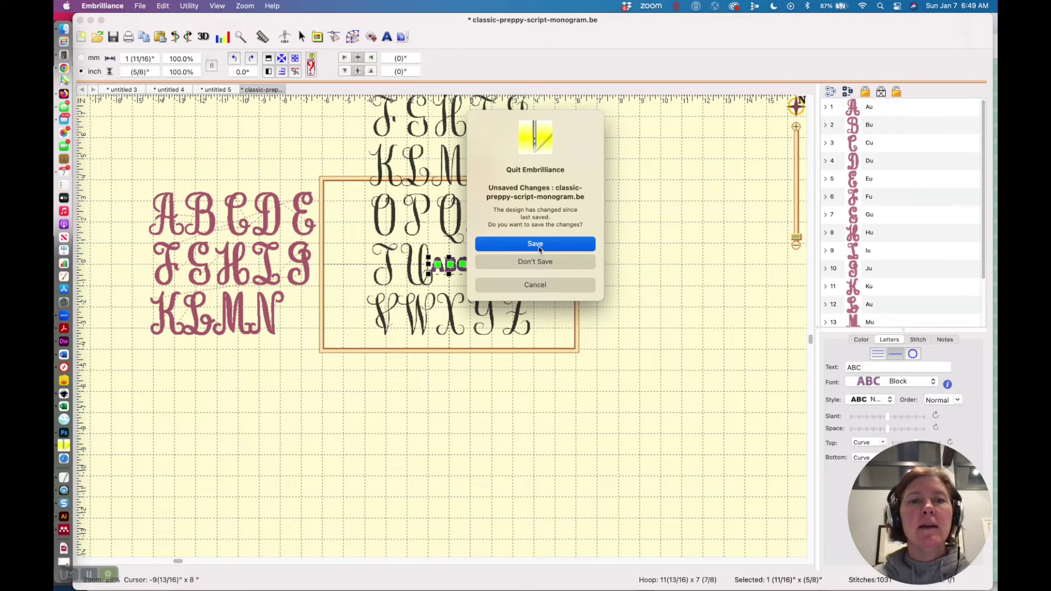
{"action": "left_click", "coordinate": [538, 261]}
{"action": "left_click", "coordinate": [536, 254]}
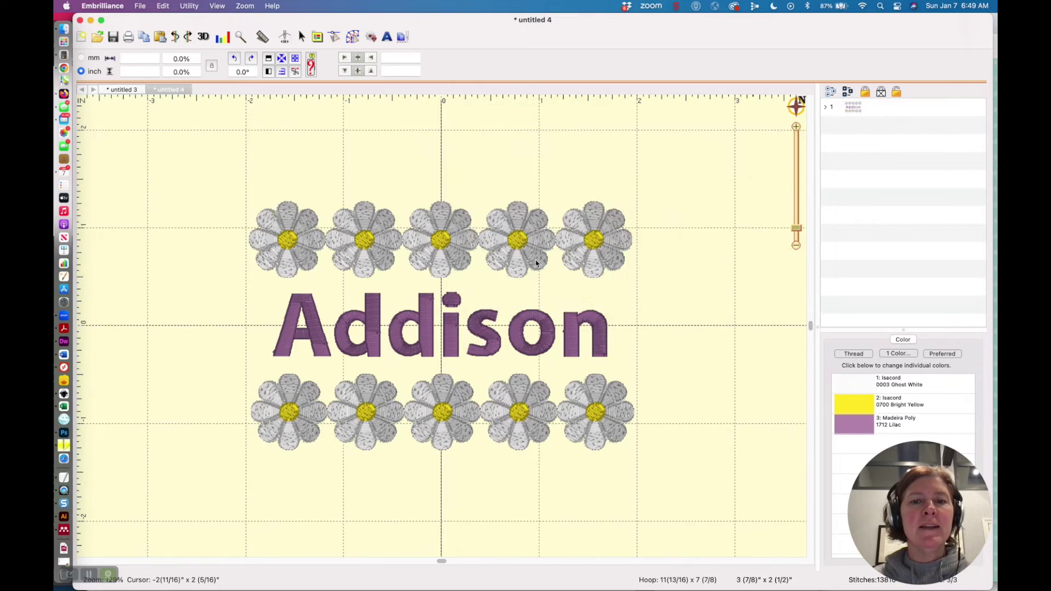
{"action": "left_click", "coordinate": [534, 255]}
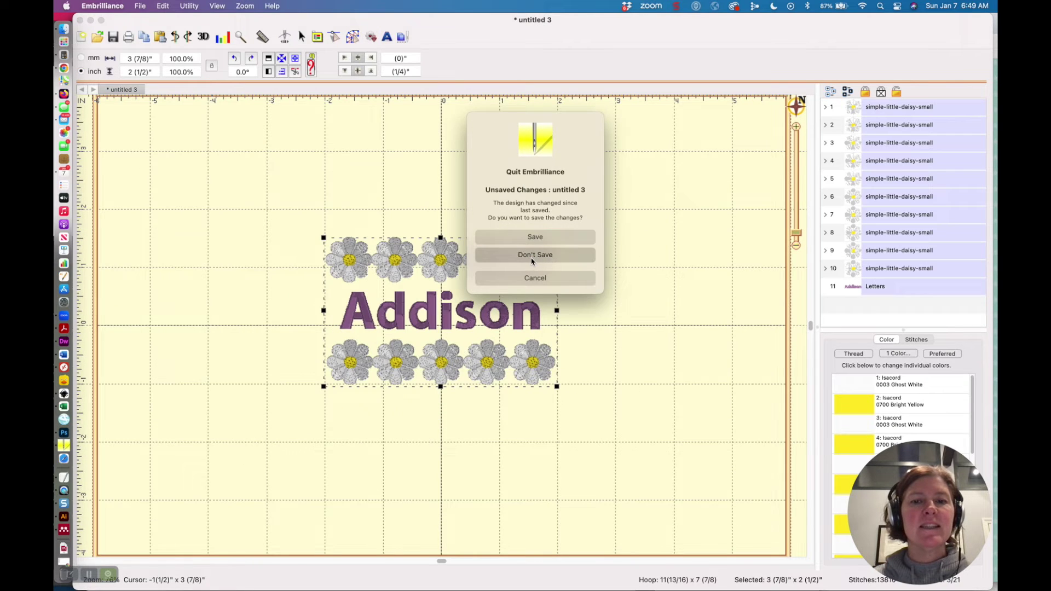
{"action": "left_click", "coordinate": [534, 255]}
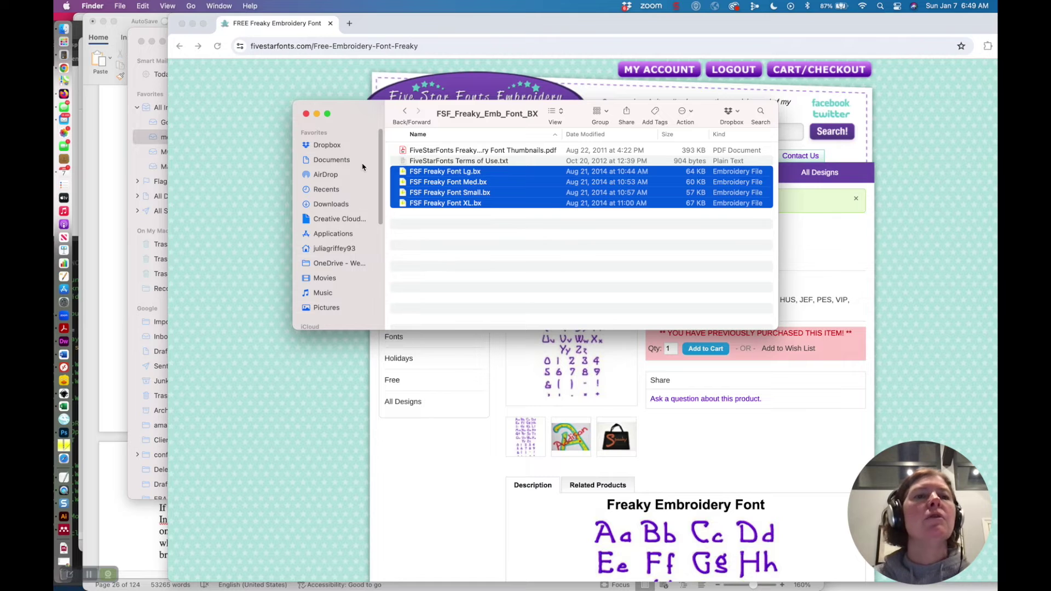
Step: Go to ~/Library and open Containers > Embrilliance
{"action": "left_click", "coordinate": [192, 6]}
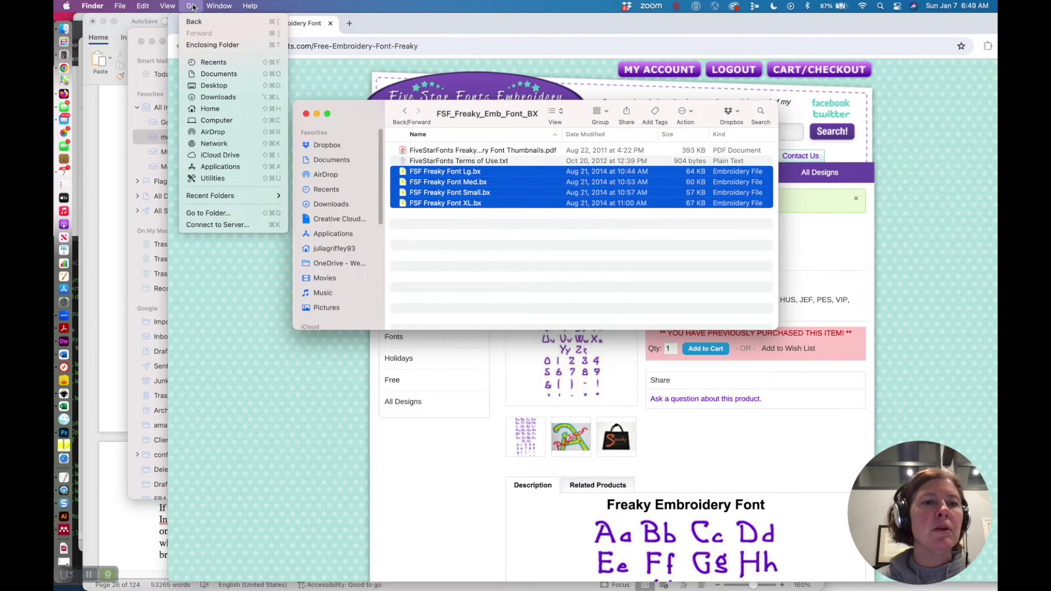
{"action": "left_click", "coordinate": [222, 213]}
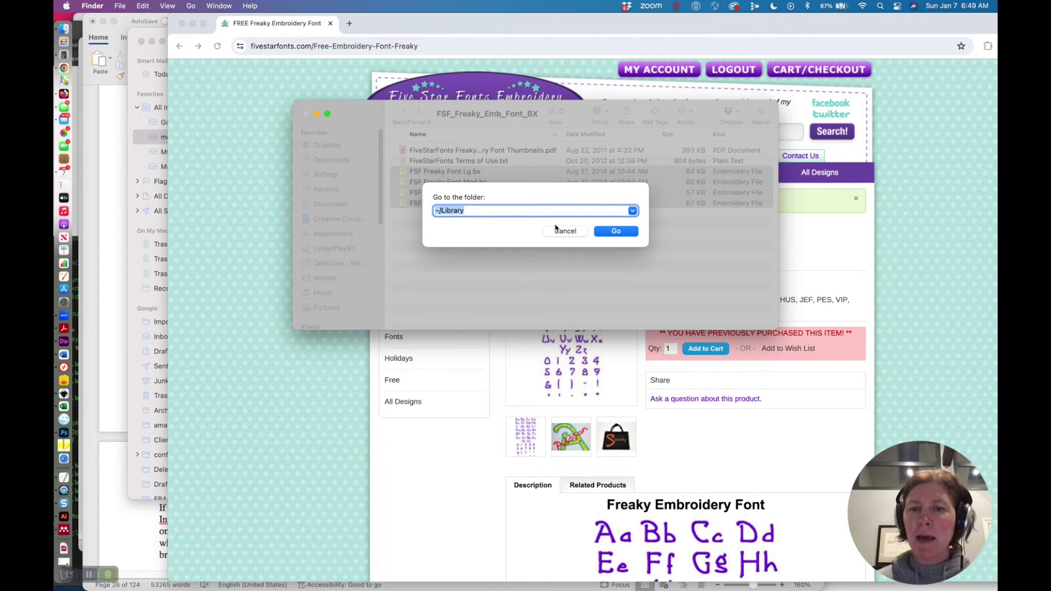
{"action": "left_click", "coordinate": [611, 233]}
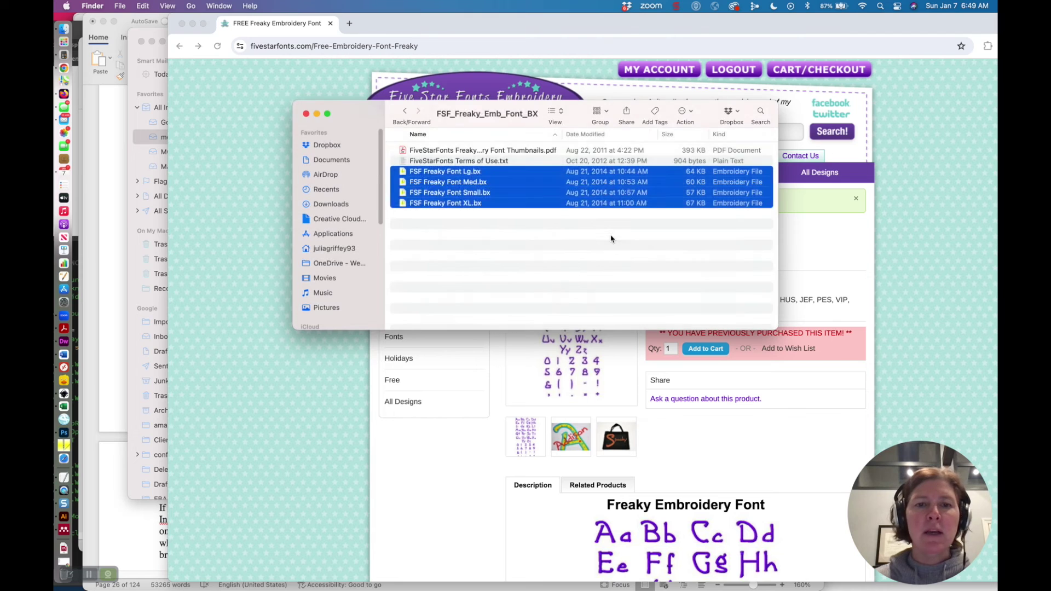
{"action": "left_click", "coordinate": [430, 223]}
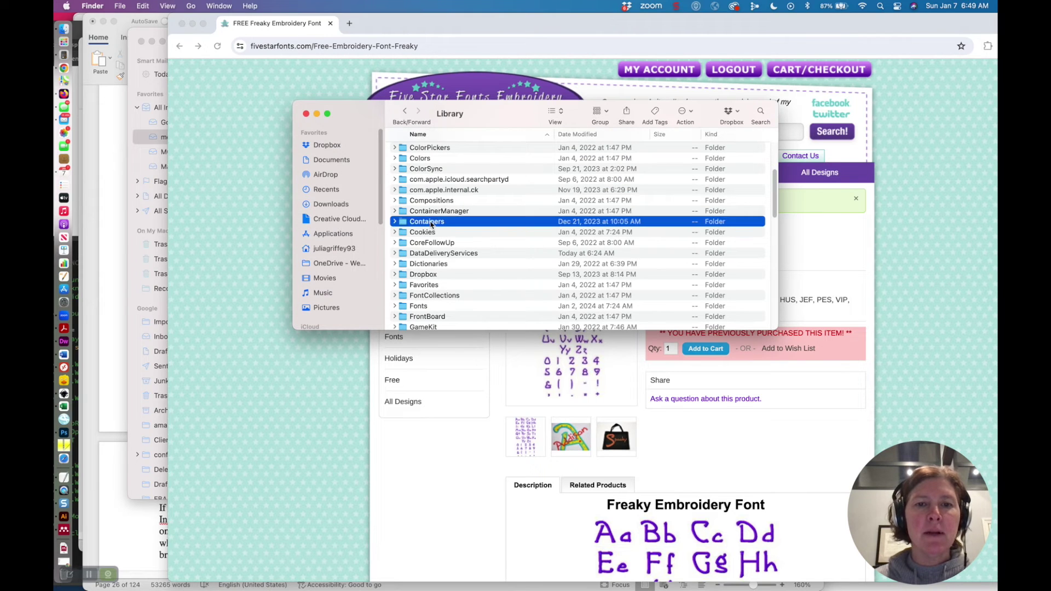
{"action": "double_click", "coordinate": [430, 223]}
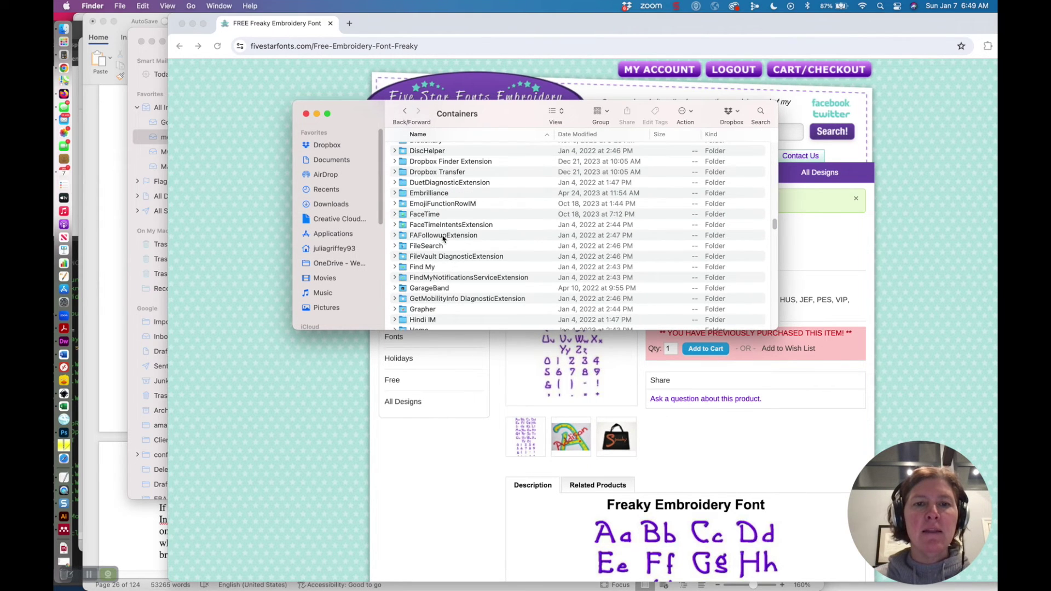
{"action": "scroll", "coordinate": [442, 239], "scroll_direction": "down", "scroll_amount": 3}
{"action": "scroll", "coordinate": [443, 238], "scroll_direction": "down", "scroll_amount": 2}
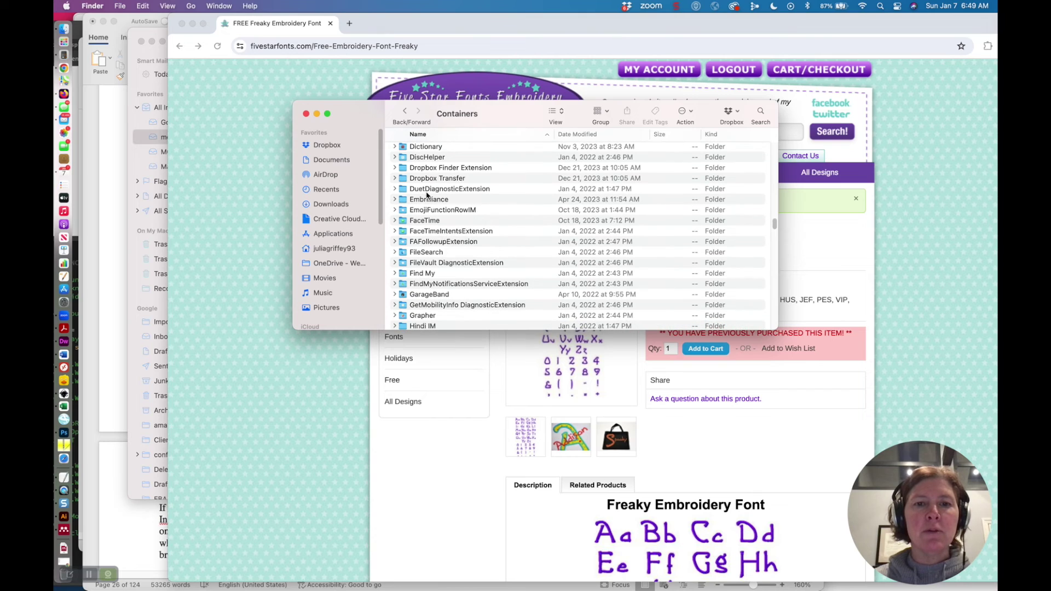
{"action": "left_click", "coordinate": [427, 203]}
{"action": "double_click", "coordinate": [428, 203]}
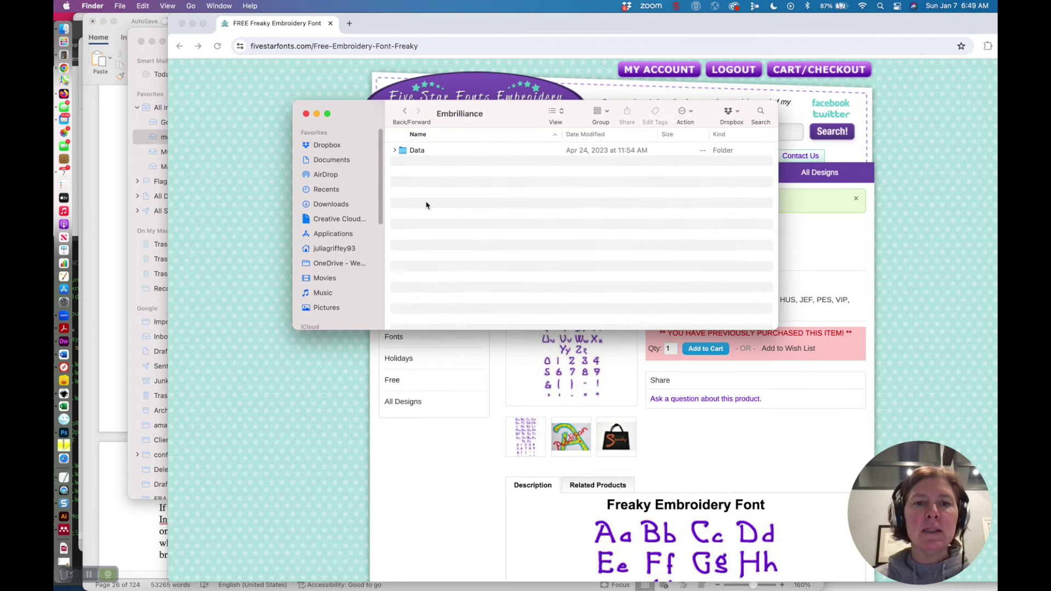
Step: Open Data > Library > Application Support > Embrilliance > Fonts and expand Imported > Five Star Fonts Embroidery
{"action": "double_click", "coordinate": [408, 151]}
{"action": "double_click", "coordinate": [408, 151]}
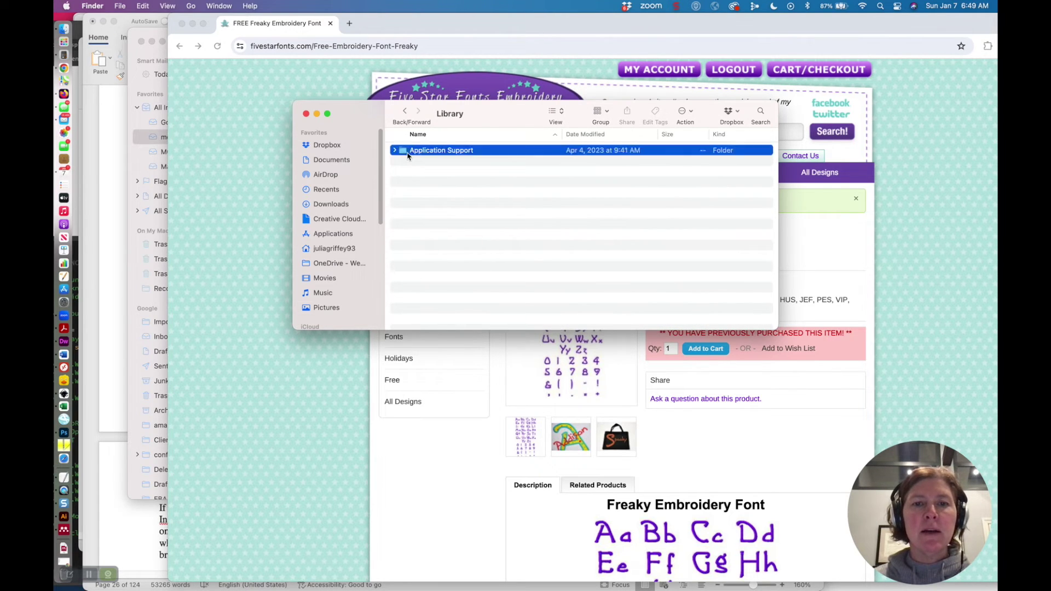
{"action": "double_click", "coordinate": [408, 151]}
{"action": "double_click", "coordinate": [408, 151]}
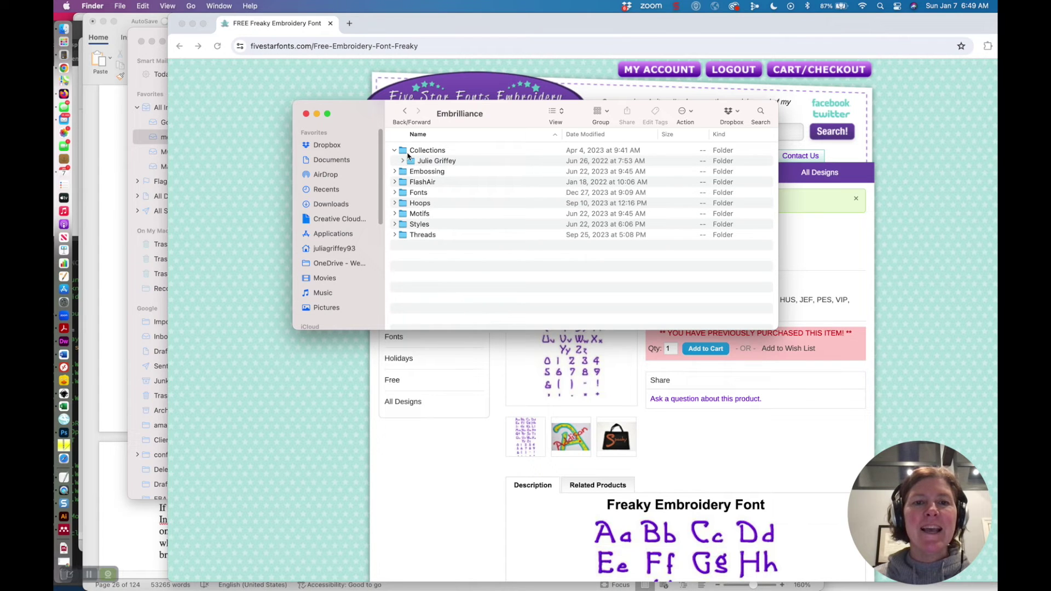
{"action": "double_click", "coordinate": [411, 195]}
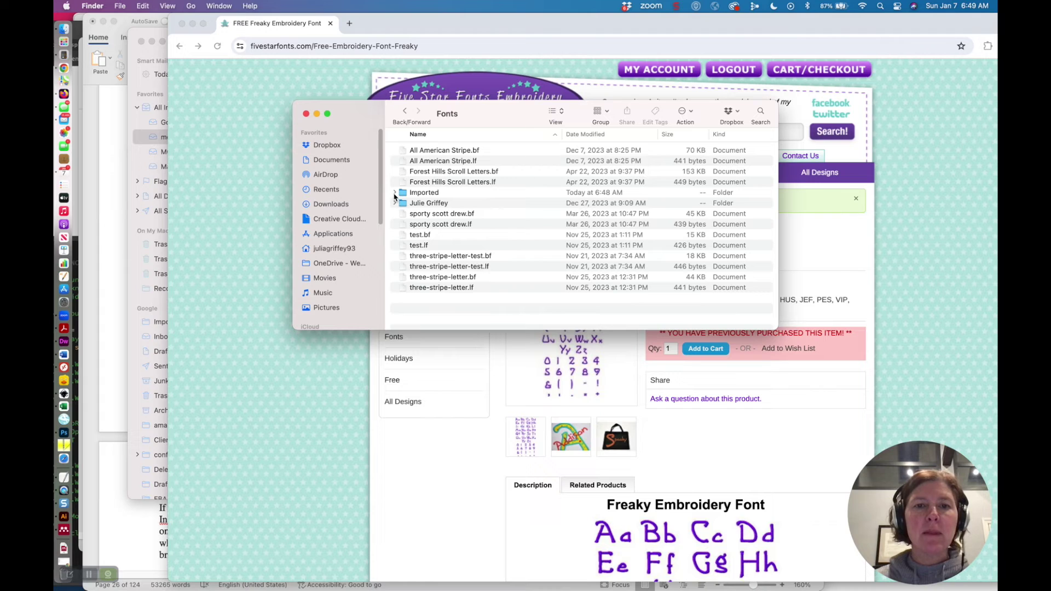
{"action": "left_click", "coordinate": [394, 194]}
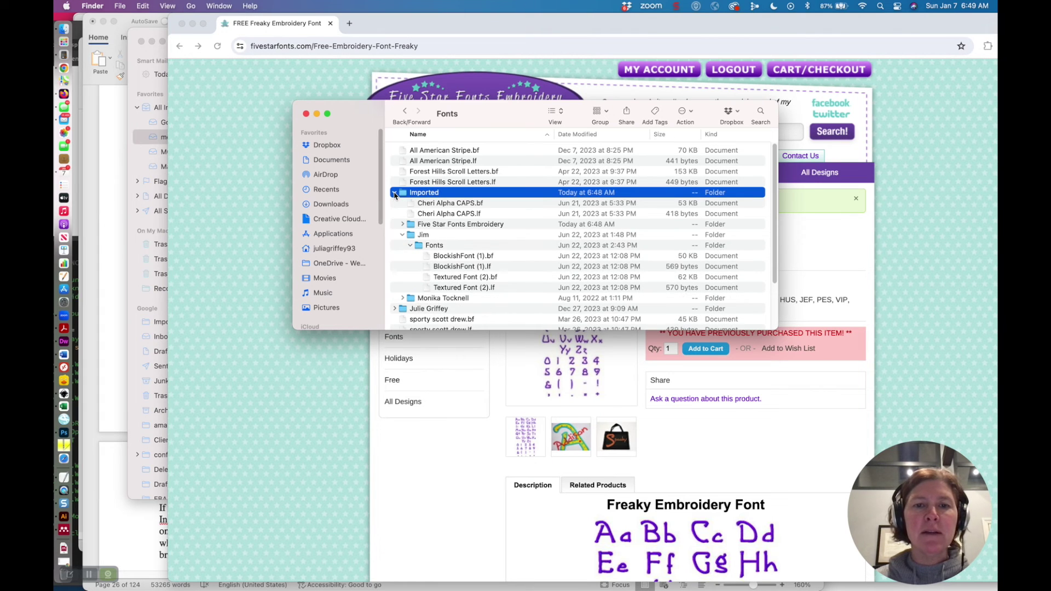
{"action": "left_click", "coordinate": [402, 235]}
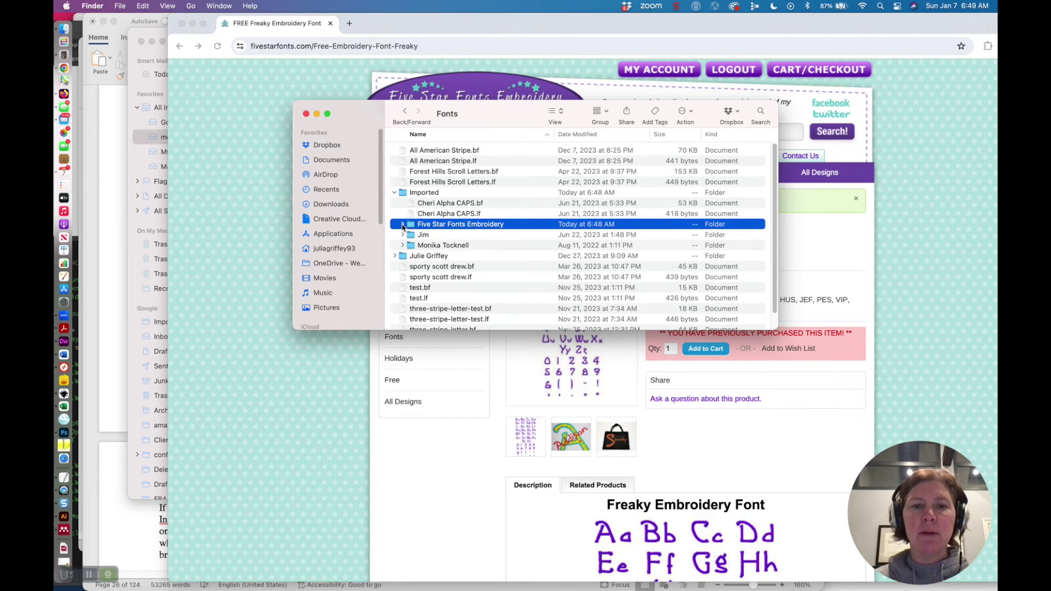
{"action": "left_click", "coordinate": [402, 223]}
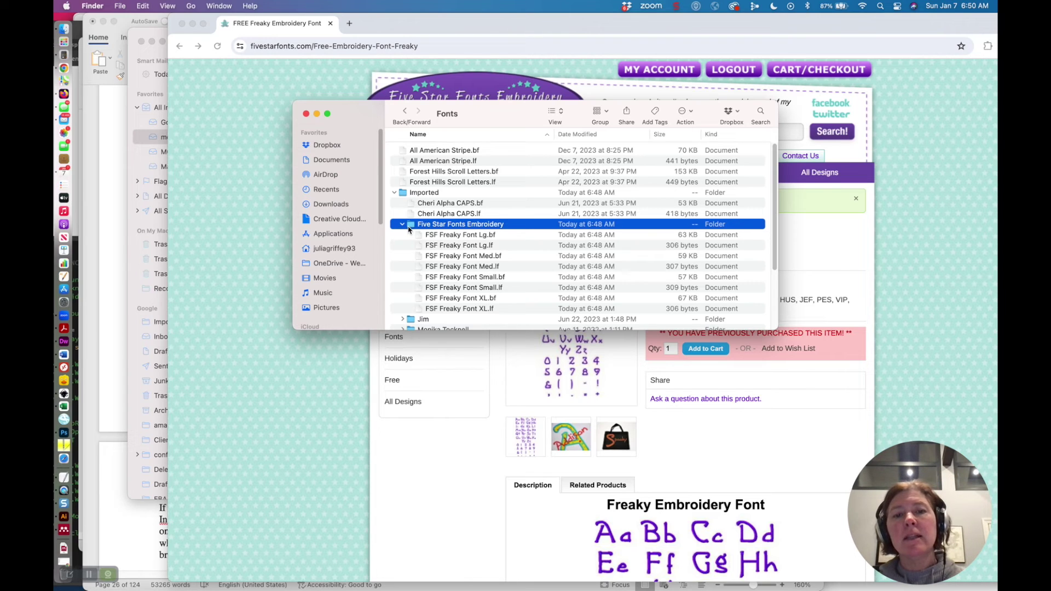
Step: Move the Five Star Fonts Embroidery folder to the Trash
{"action": "right_click", "coordinate": [437, 232]}
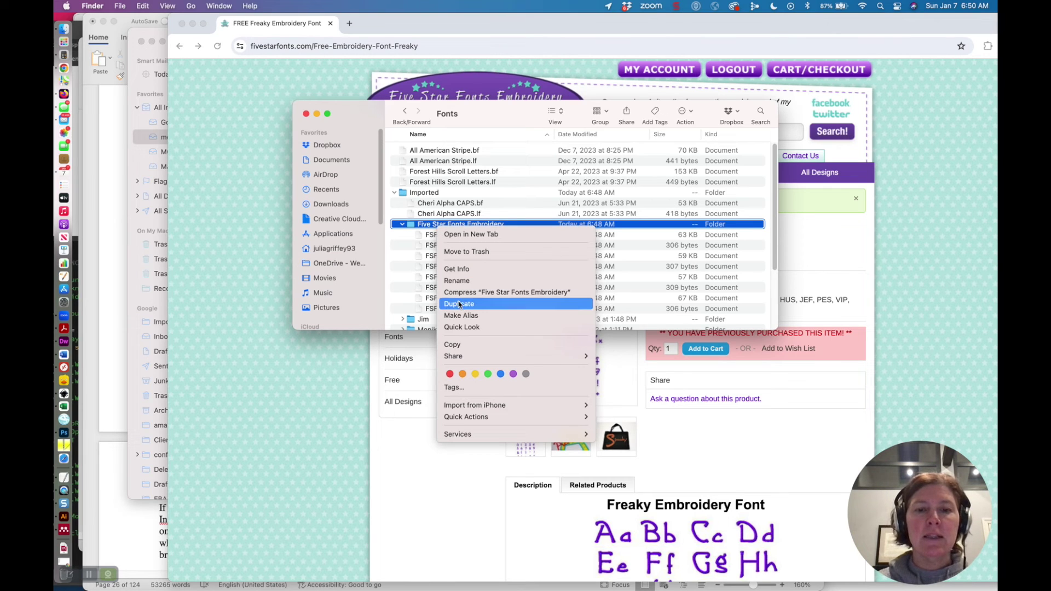
{"action": "left_click", "coordinate": [451, 252]}
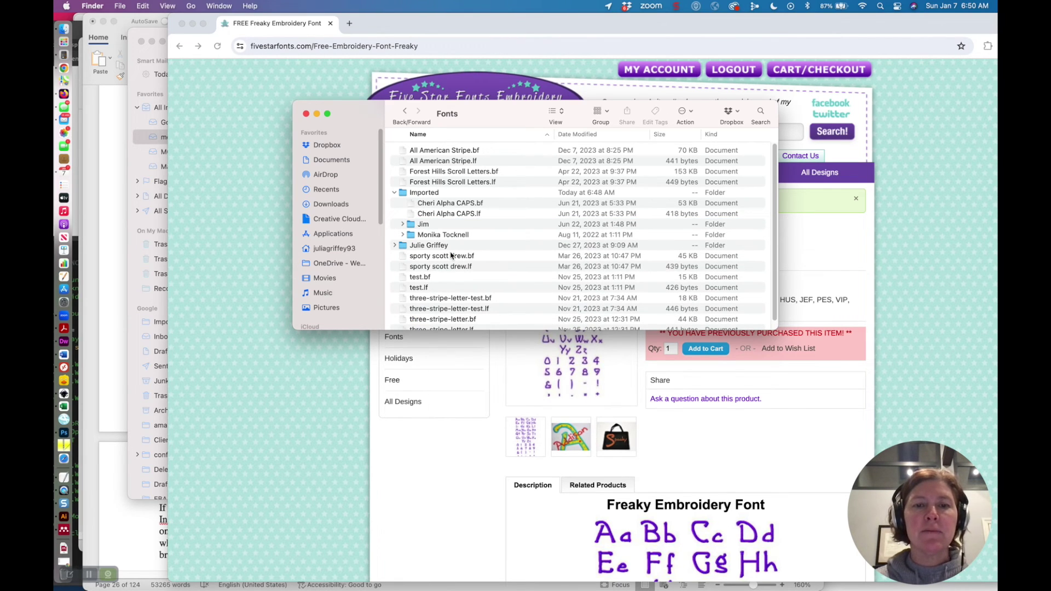
{"action": "left_click", "coordinate": [65, 446]}
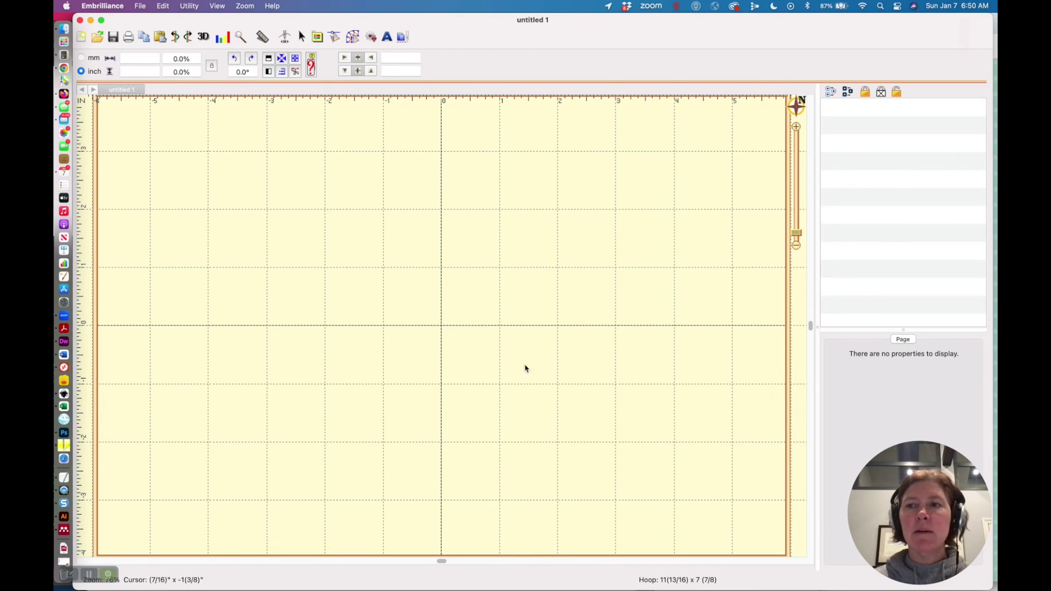
Step: Add ABC lettering in Block font and check the font list has no Freaky fonts
{"action": "left_click", "coordinate": [383, 36]}
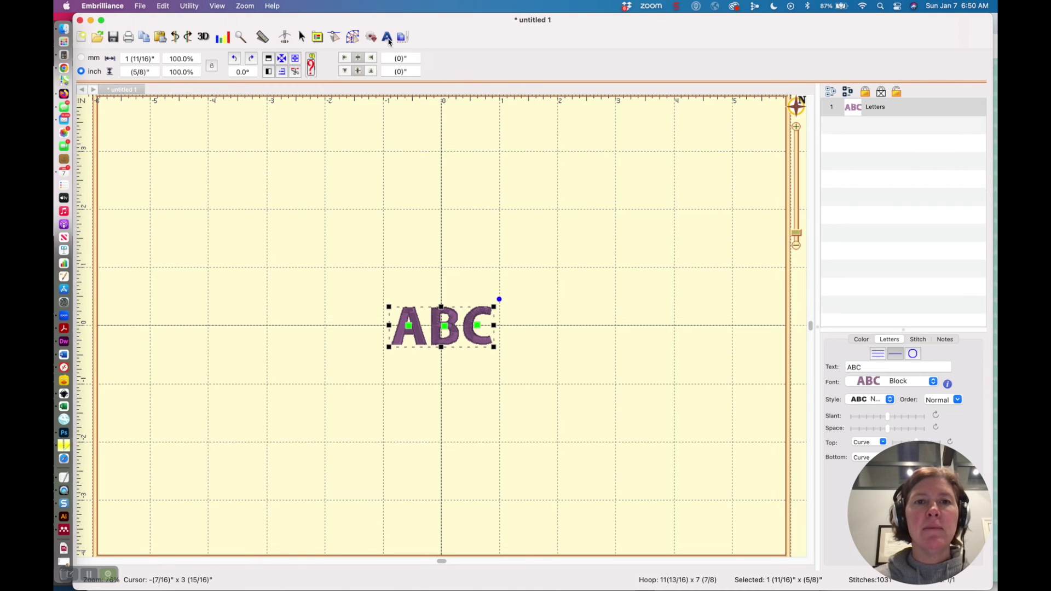
{"action": "left_click", "coordinate": [932, 382]}
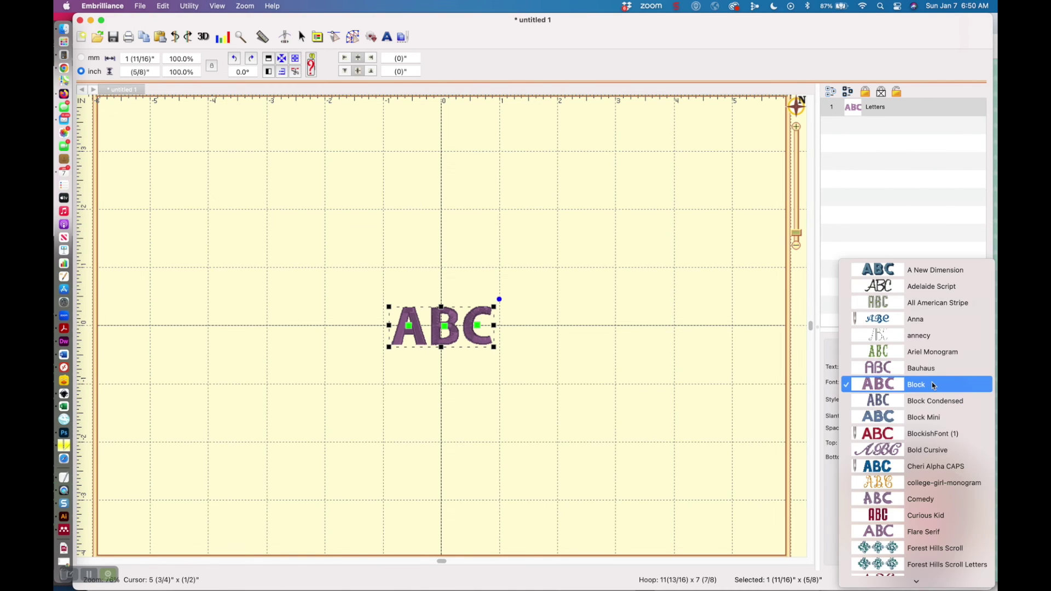
{"action": "scroll", "coordinate": [933, 381], "scroll_direction": "down", "scroll_amount": 3}
{"action": "scroll", "coordinate": [933, 381], "scroll_direction": "down", "scroll_amount": 3}
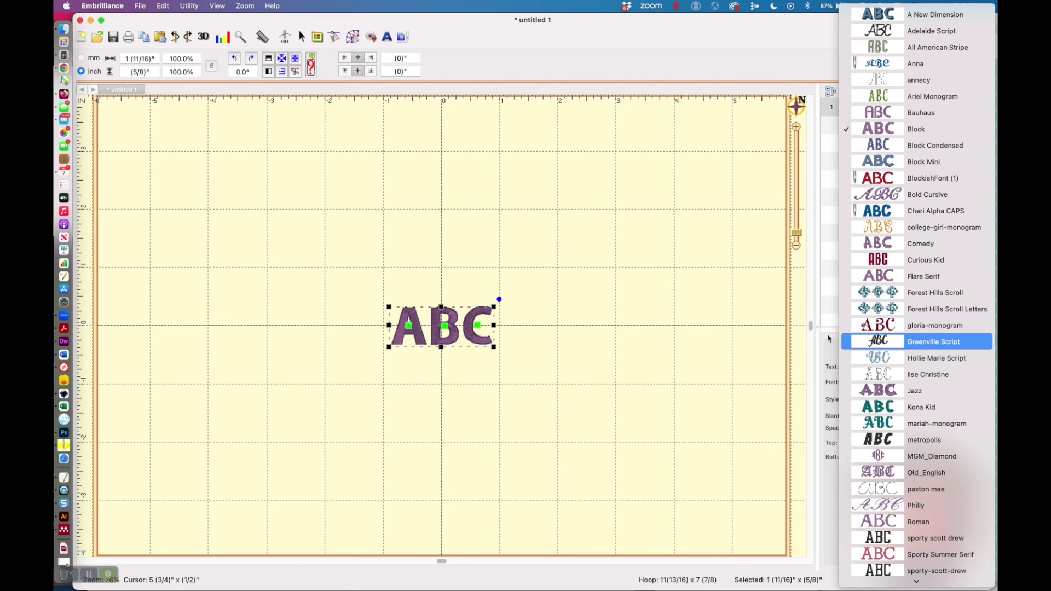
{"action": "left_click", "coordinate": [691, 289]}
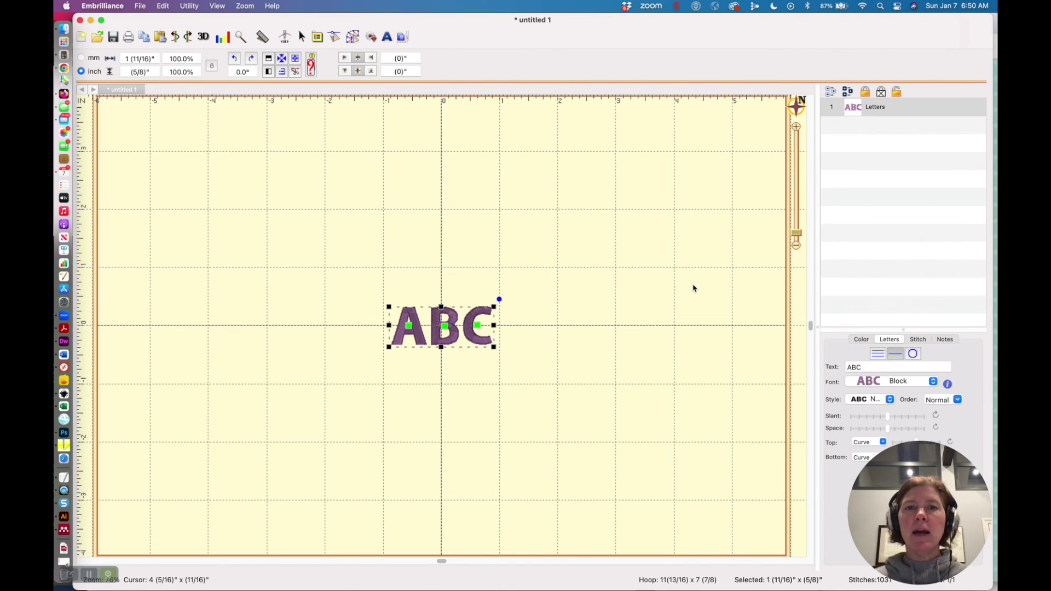